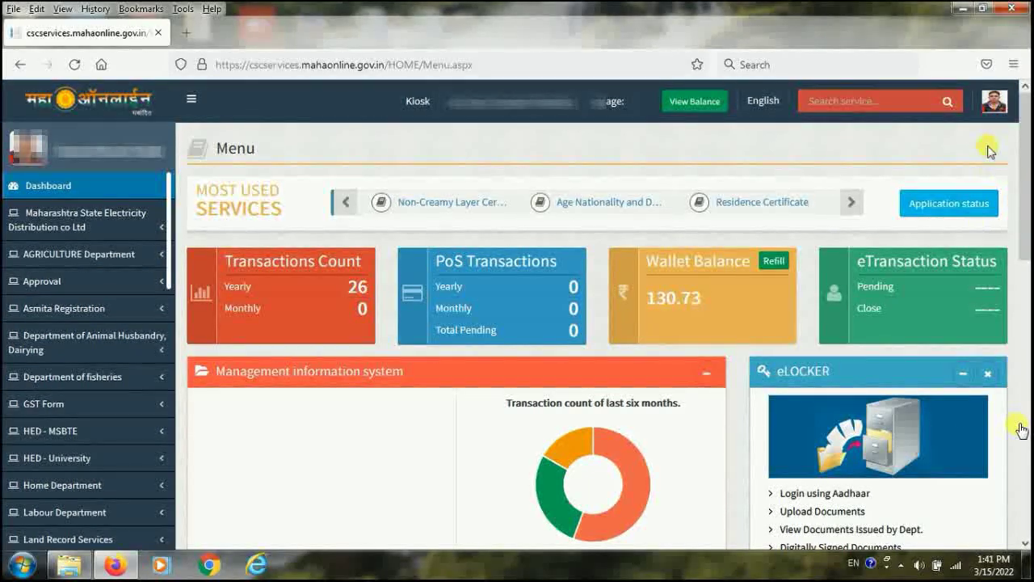
Search the portal's services for "caste" and open the Caste OBC Certificate service
click(838, 104)
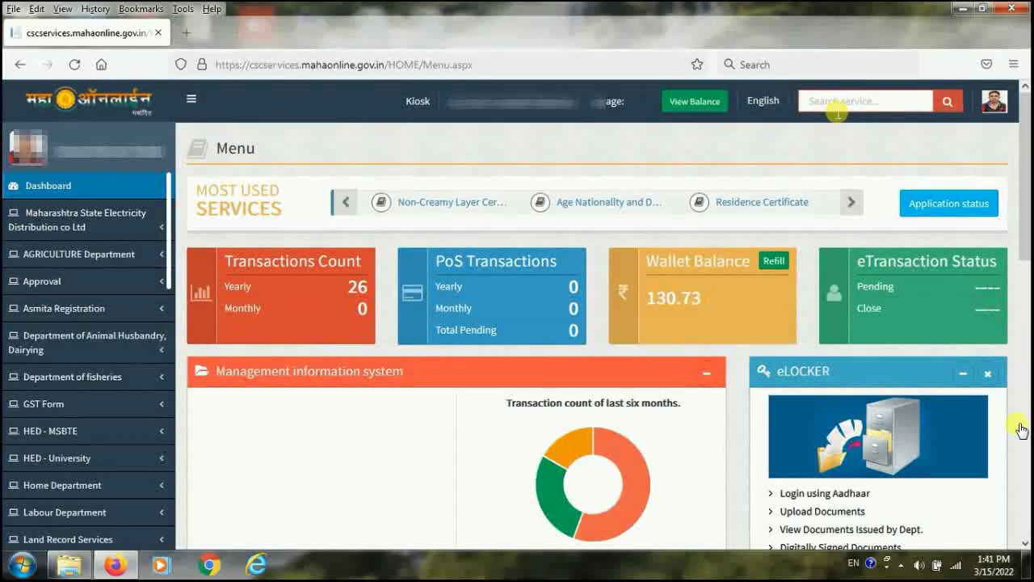
text(caste)
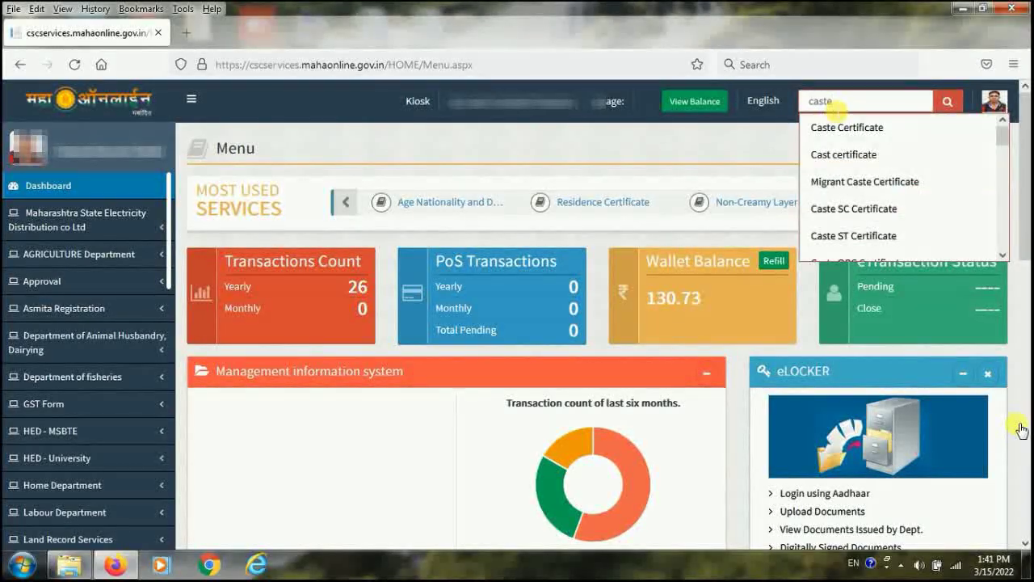
drag(889, 127, 950, 202)
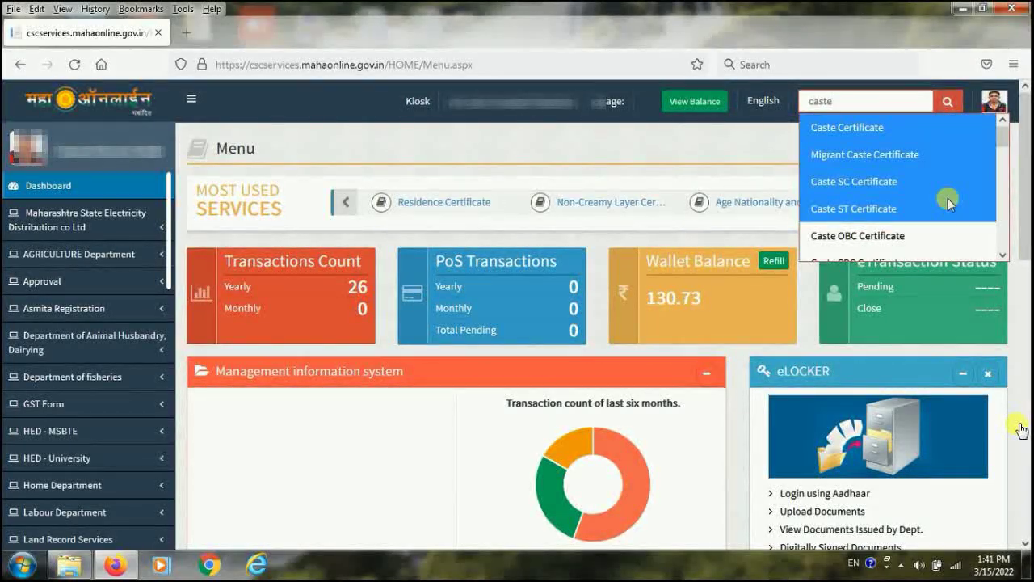
scroll(949, 202, down, 1)
scroll(950, 202, up, 1)
click(858, 235)
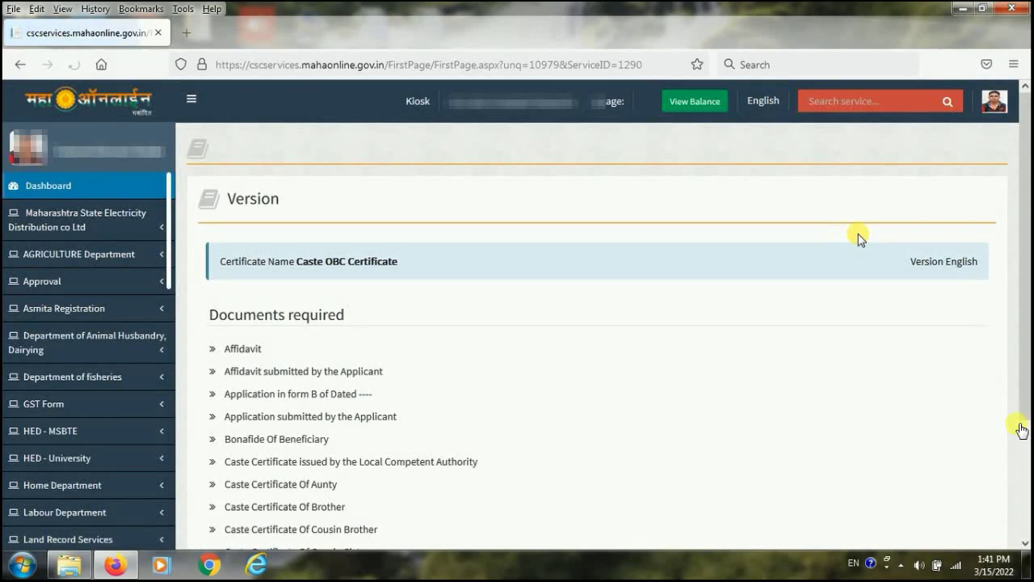
Try to continue from the required documents page to the OBC caste certificate application, and dismiss the language alert
scroll(882, 251, down, 2)
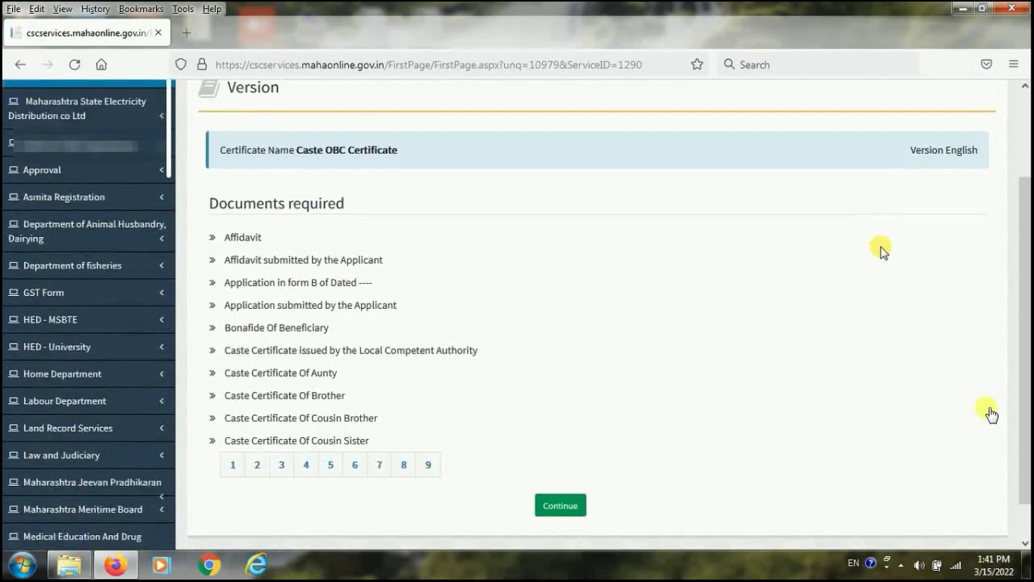
scroll(882, 251, down, 1)
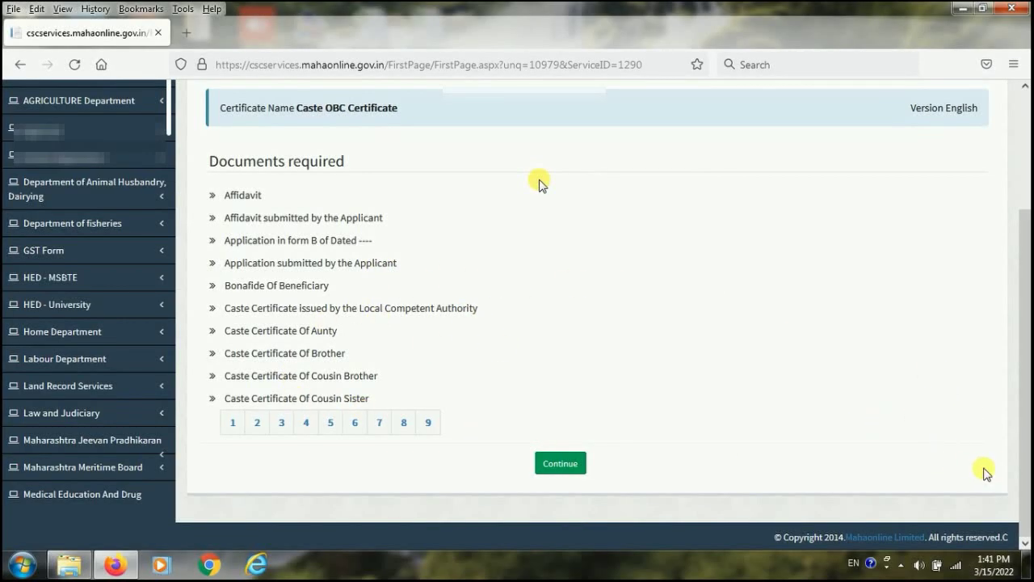
click(560, 463)
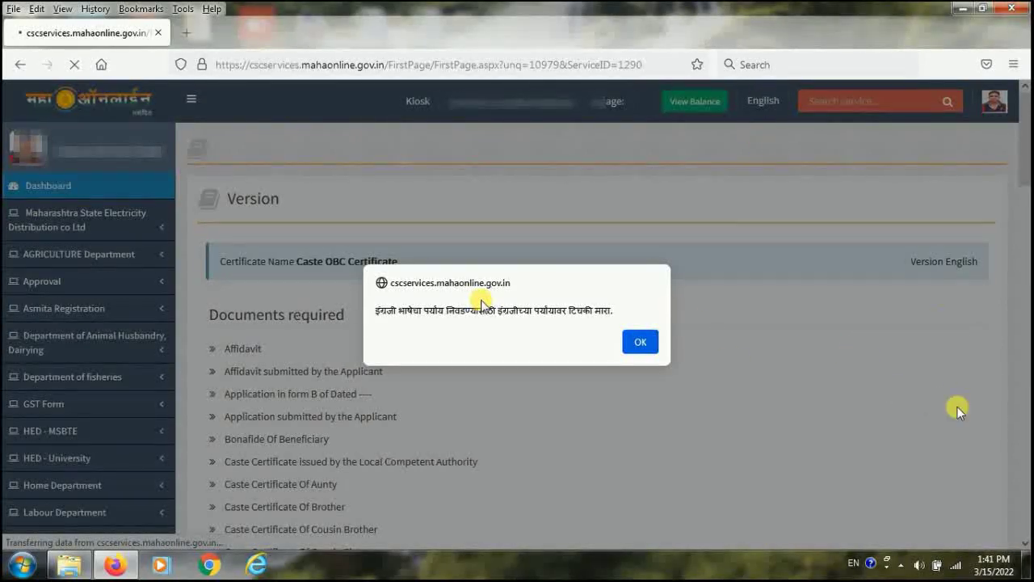
drag(506, 310, 554, 345)
click(639, 342)
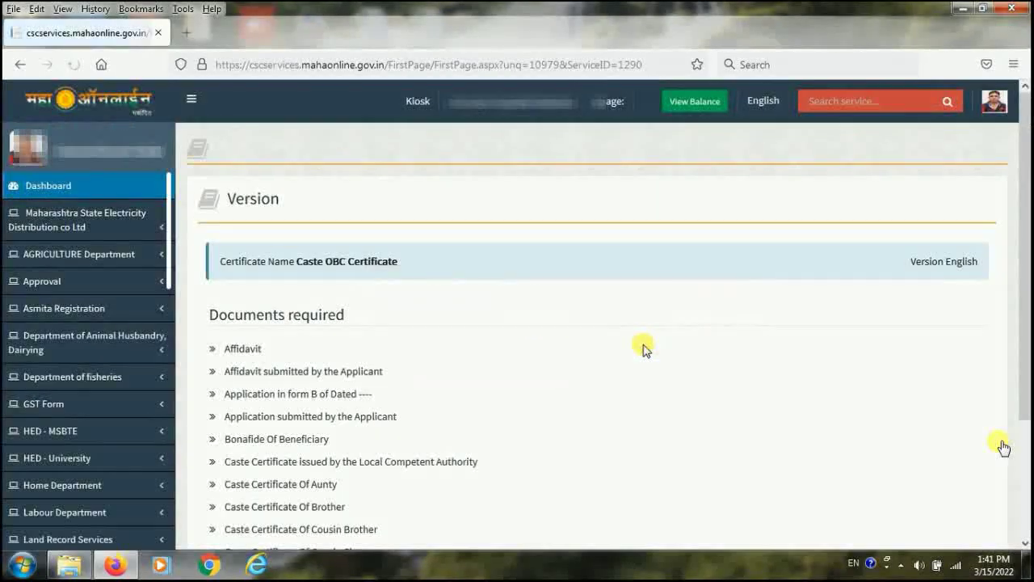
Switch the portal language to English and continue past the required documents list to the OBC Caste Certificate form
click(763, 103)
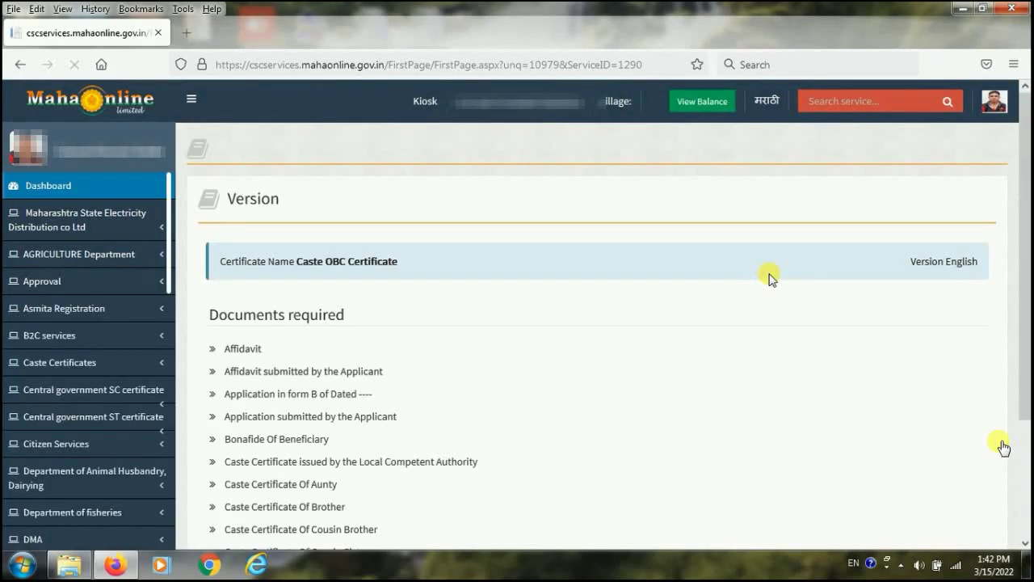
scroll(768, 276, down, 3)
click(252, 196)
drag(252, 196, 343, 376)
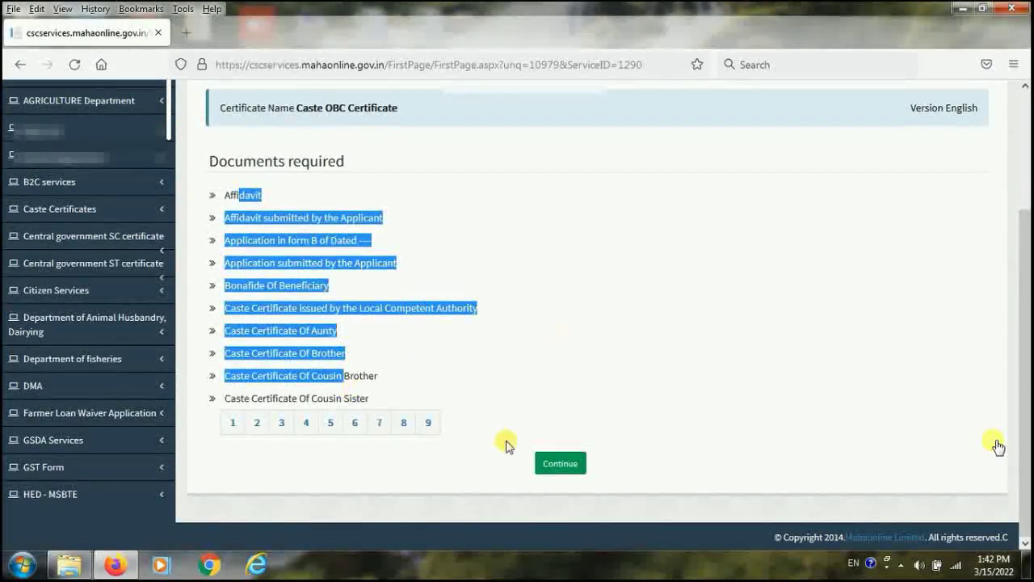
click(566, 465)
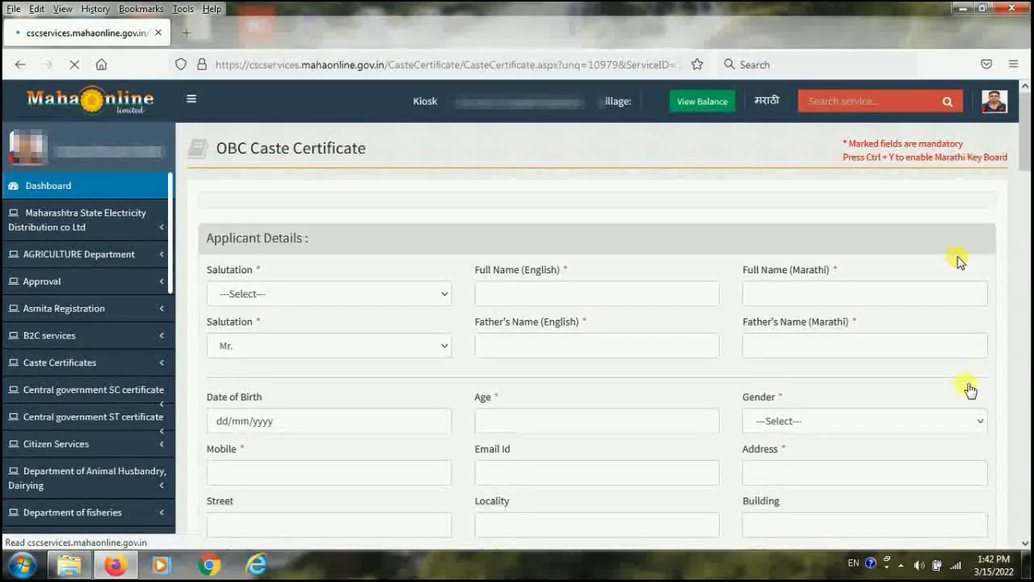
Review the Applicant Details fields and the available options for the beneficiary's relation with the applicant, leaving them unfilled
scroll(961, 363, down, 3)
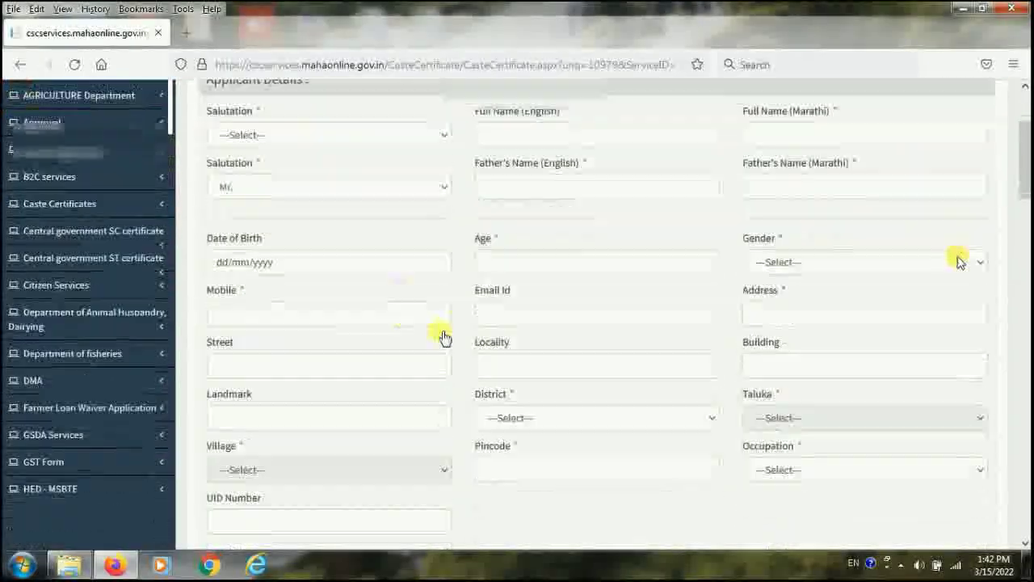
scroll(509, 407, up, 1)
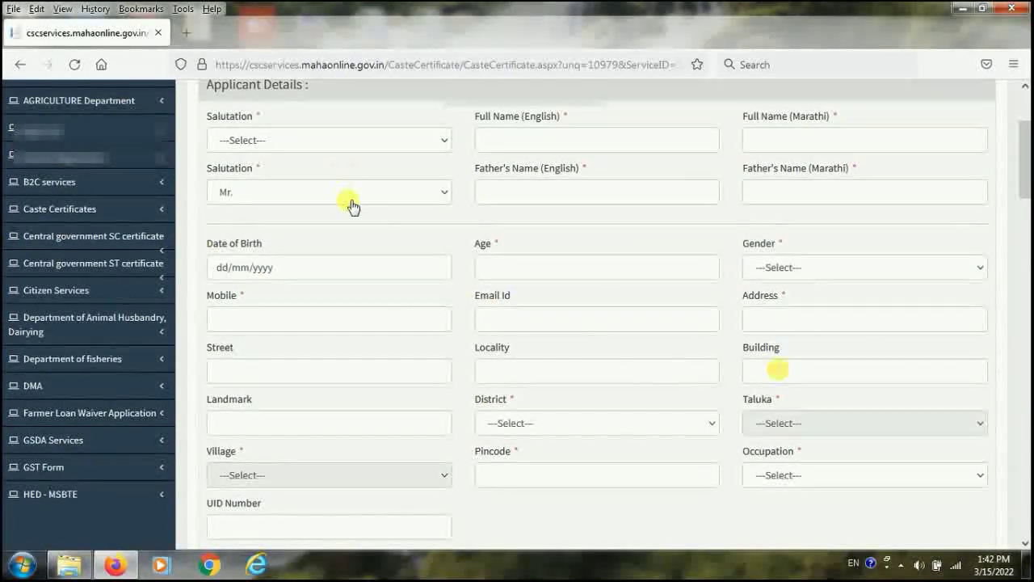
scroll(641, 353, down, 3)
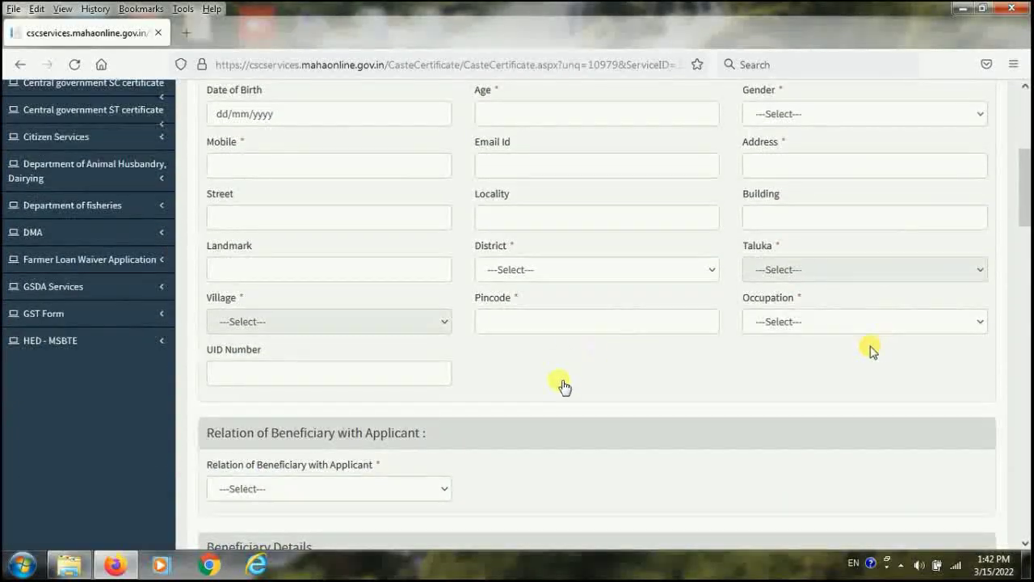
scroll(871, 350, down, 2)
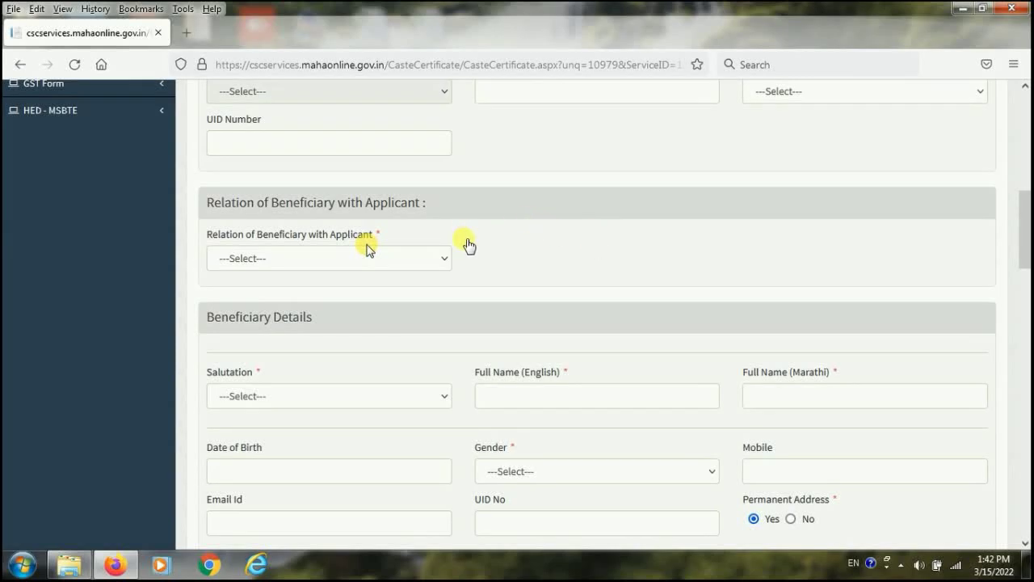
click(353, 263)
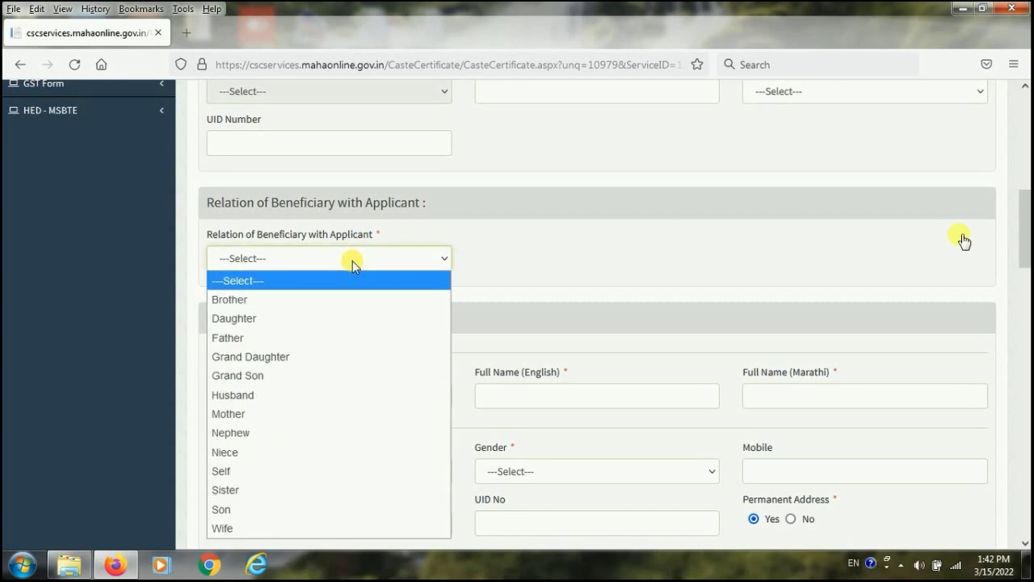
click(557, 250)
Review the Beneficiary Details section, including its salutation options, and the beneficiary's education fields
scroll(560, 253, down, 3)
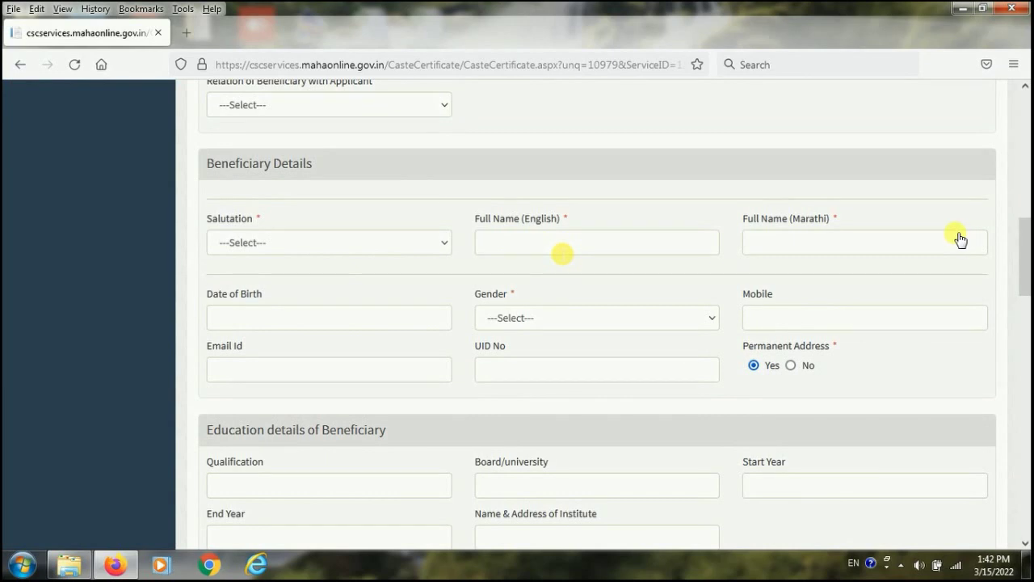
scroll(557, 250, down, 2)
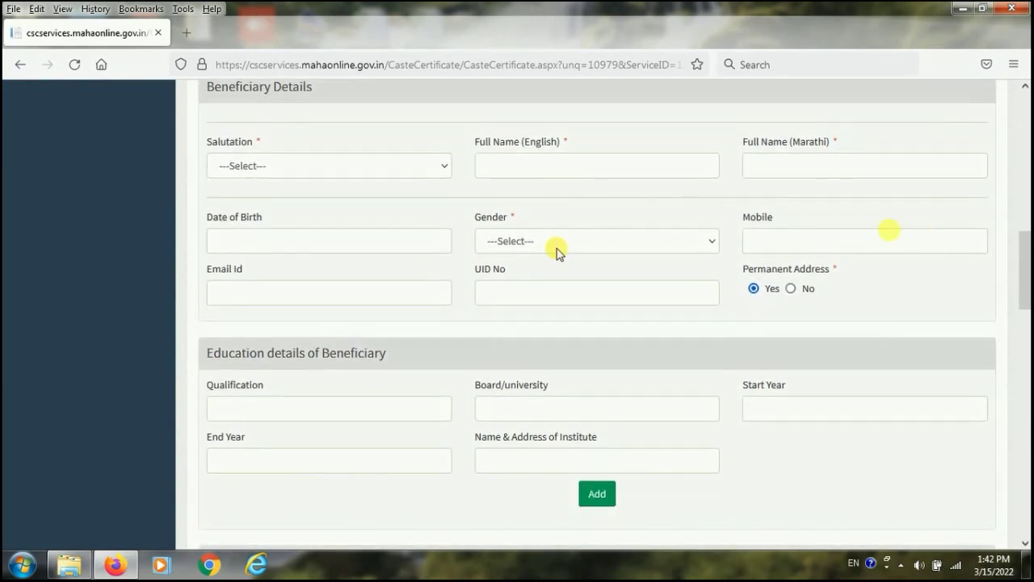
click(381, 167)
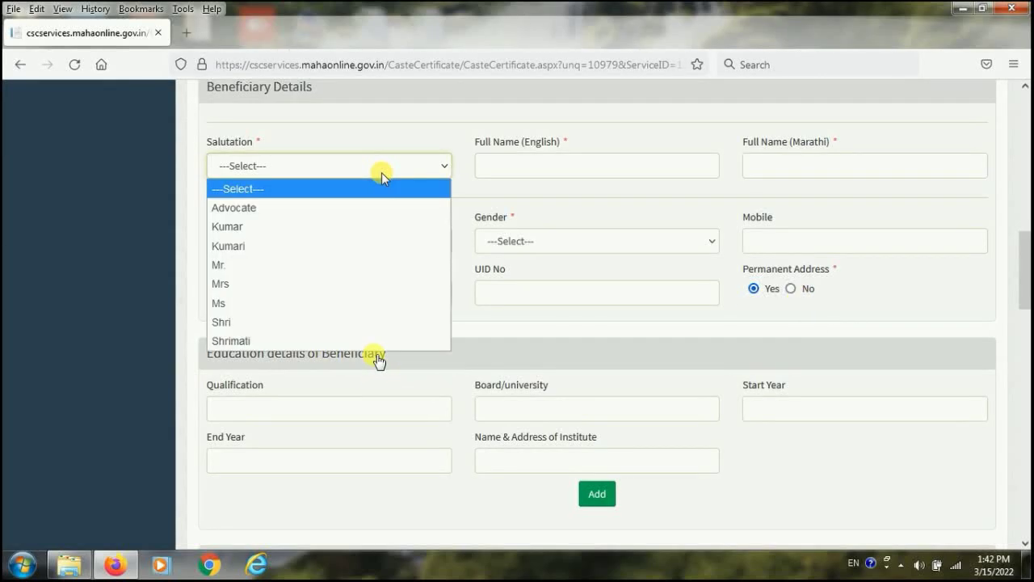
click(471, 360)
scroll(946, 474, down, 4)
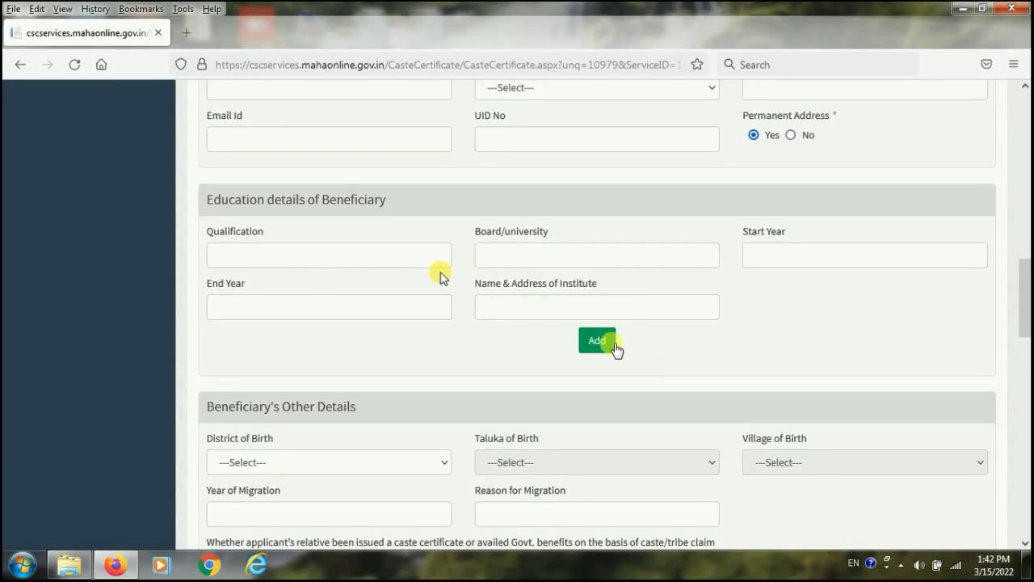
click(897, 364)
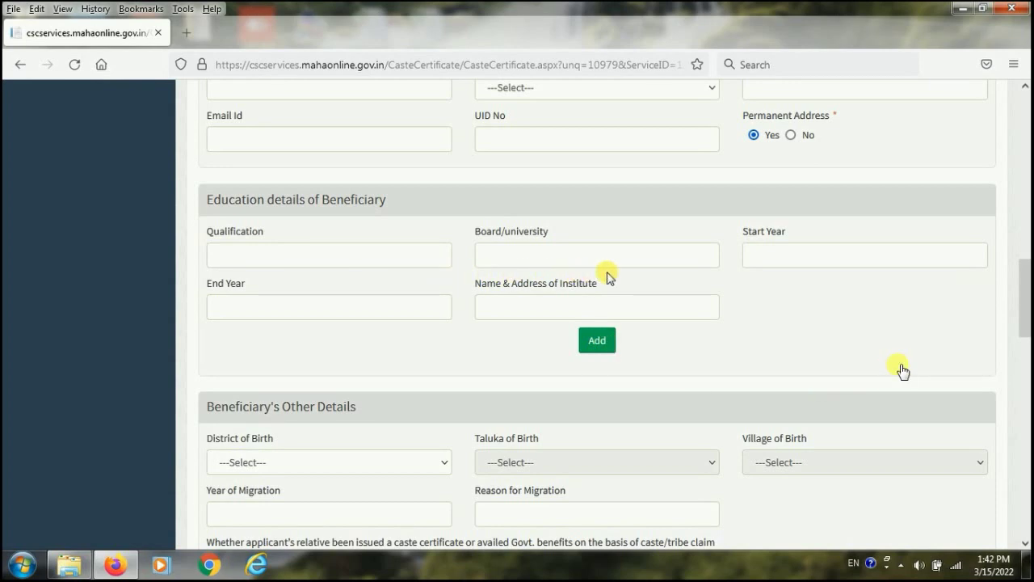
drag(359, 200, 387, 199)
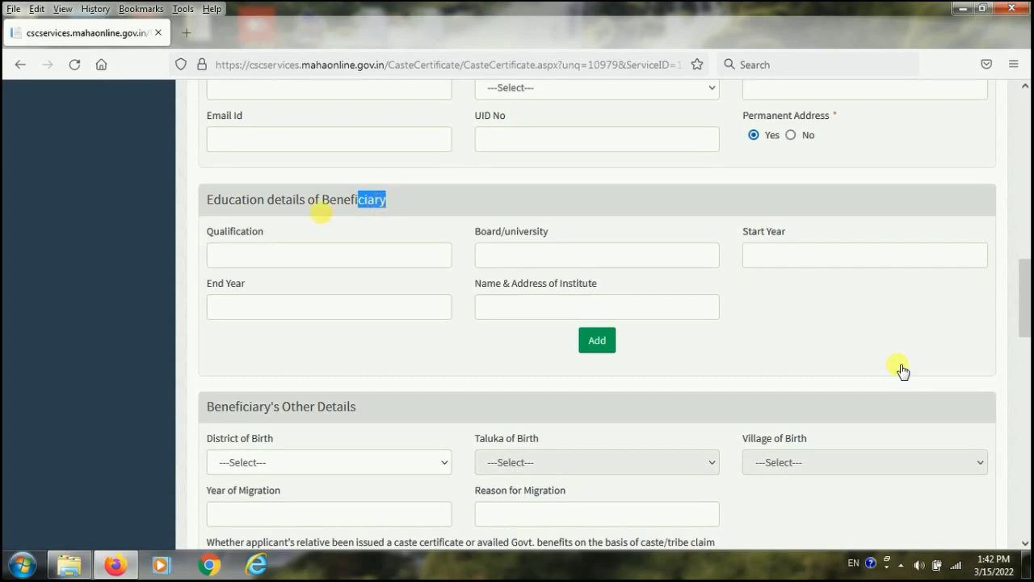
Review the Beneficiary's Other Details section, including the district of birth options, migration fields and earlier caste certificate questions
scroll(747, 305, down, 2)
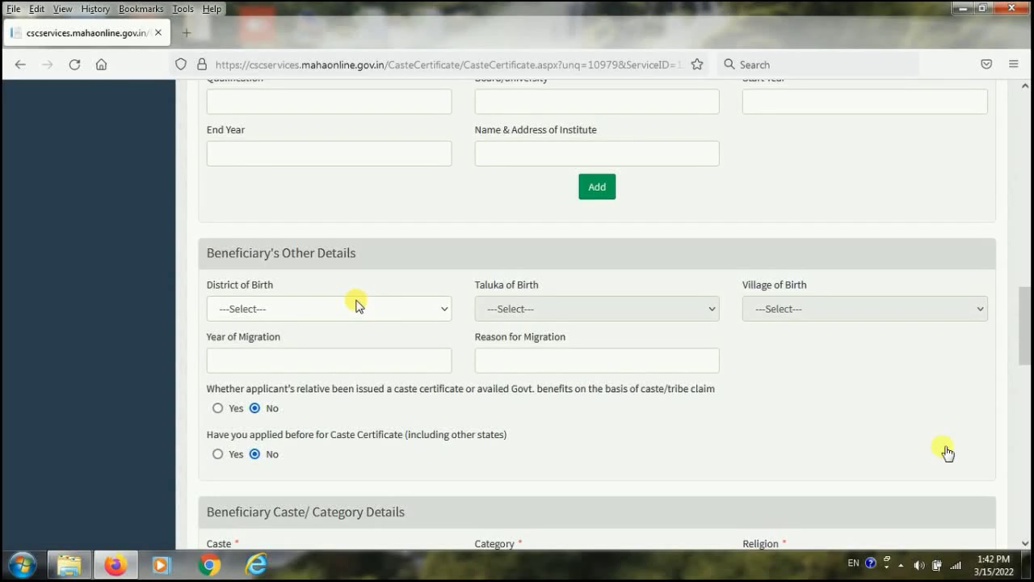
click(420, 314)
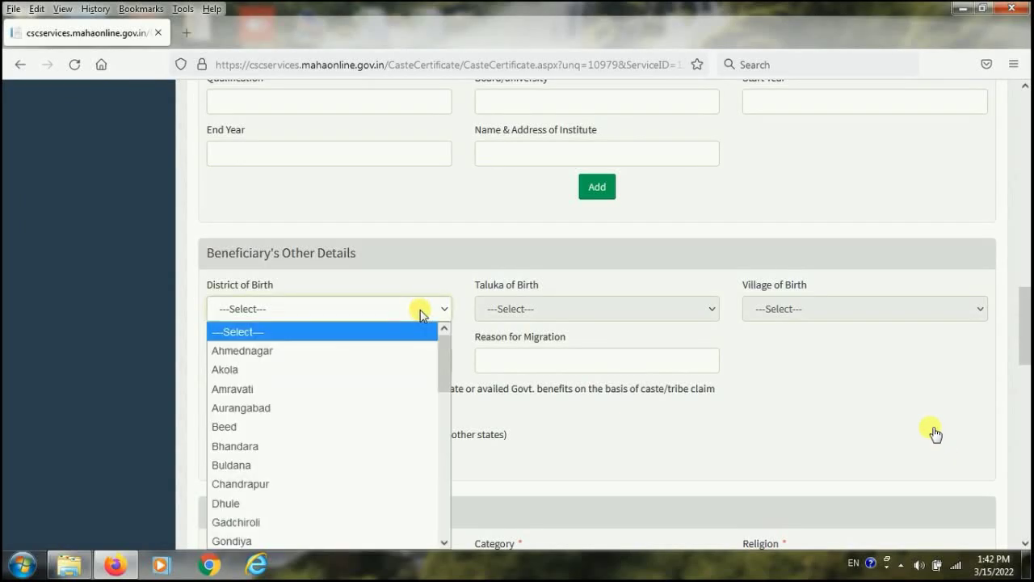
click(420, 314)
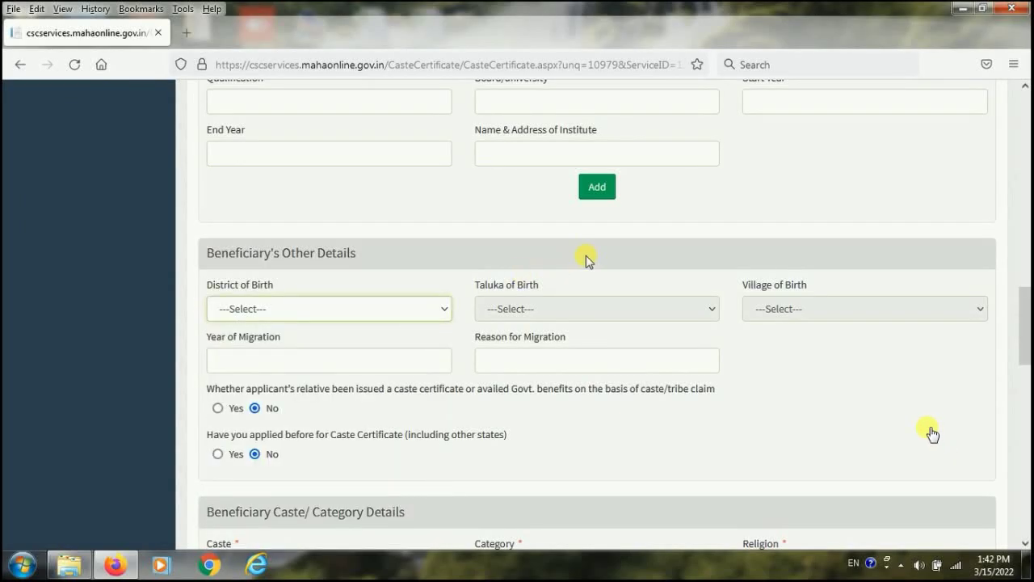
scroll(588, 259, down, 3)
scroll(929, 432, down, 2)
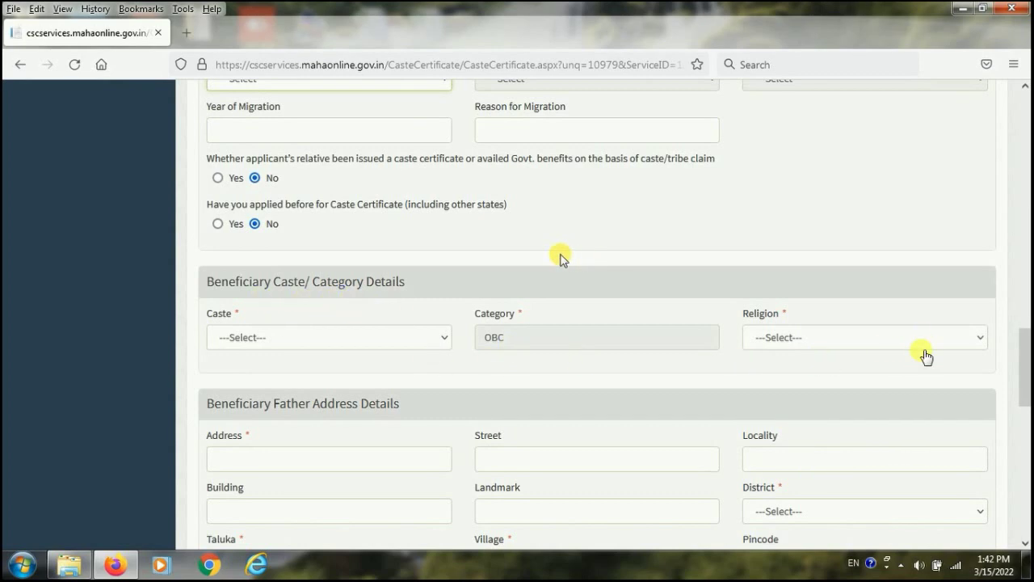
click(256, 177)
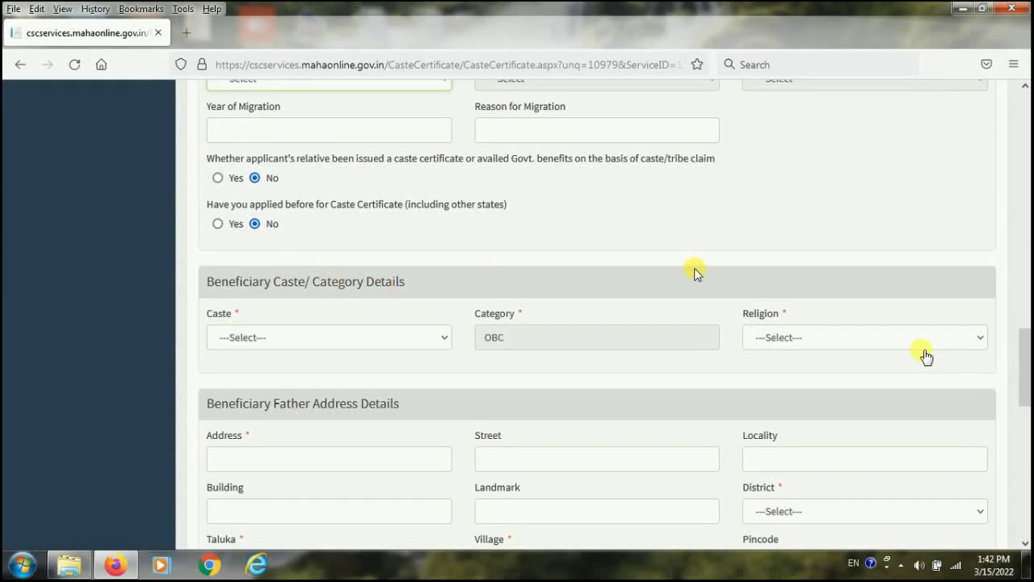
Examine the caste options and the religion field in Beneficiary Caste/ Category Details without choosing a value
scroll(697, 273, down, 1)
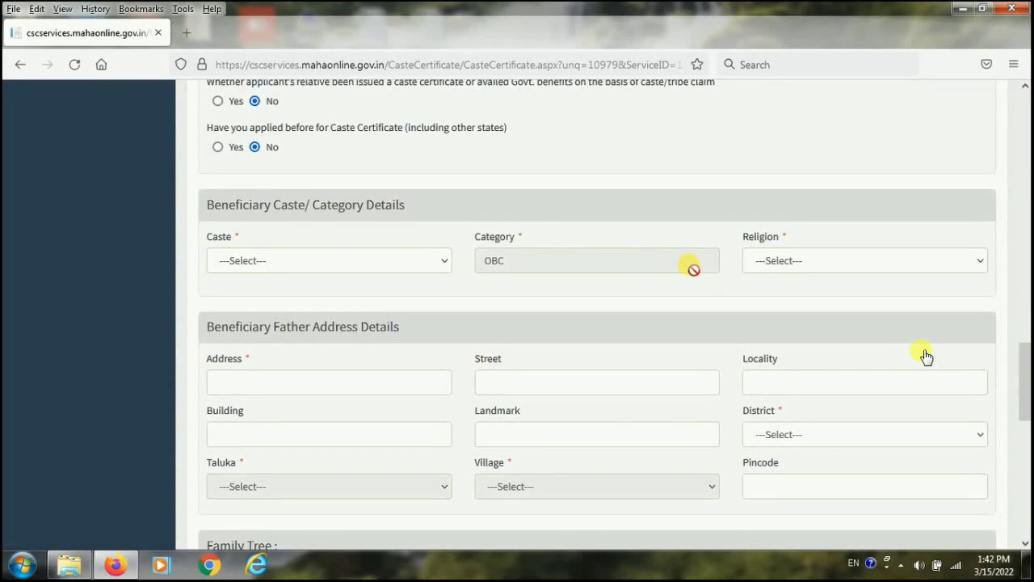
click(428, 260)
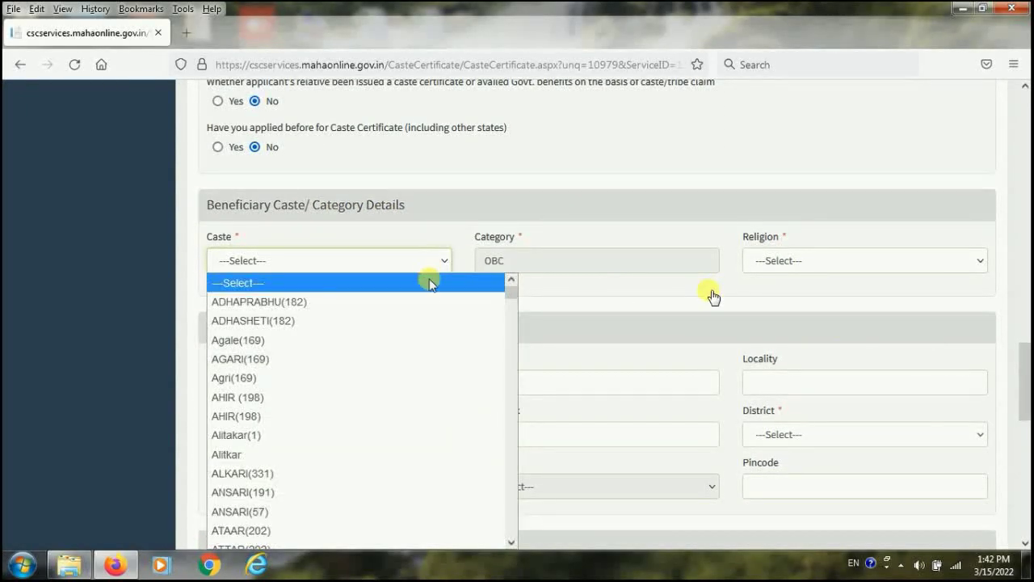
scroll(441, 313, down, 15)
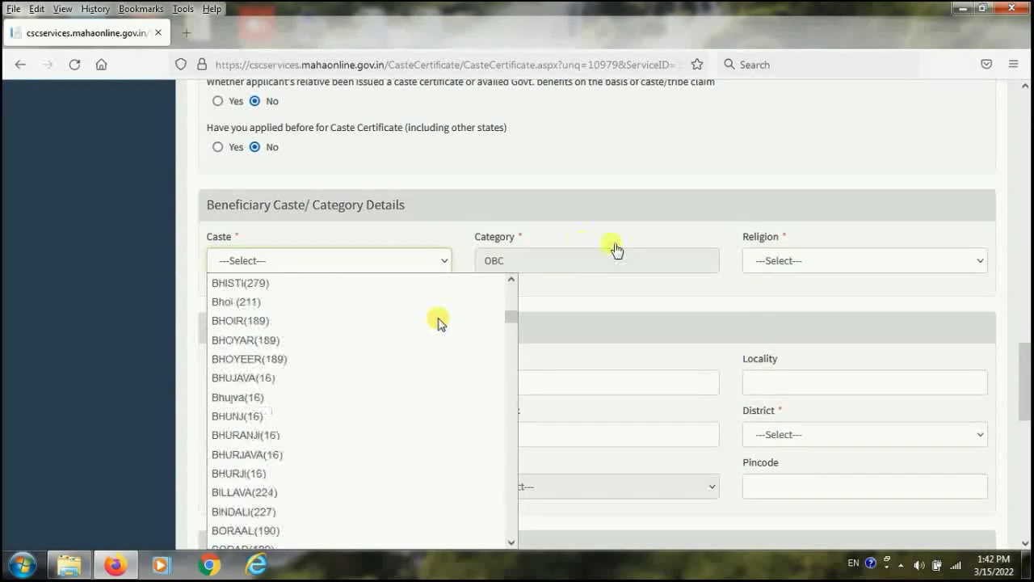
scroll(440, 321, down, 15)
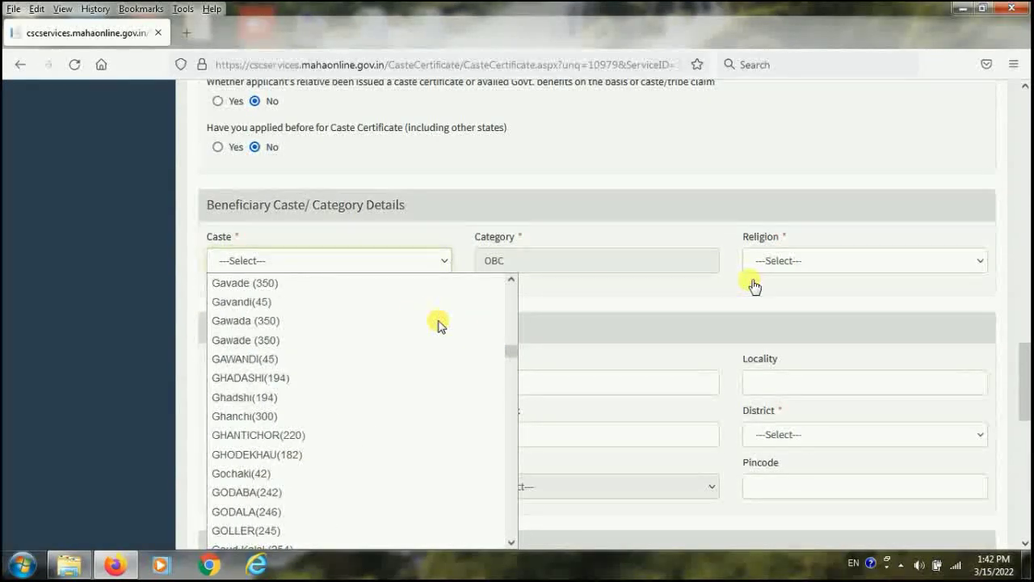
scroll(438, 324, down, 15)
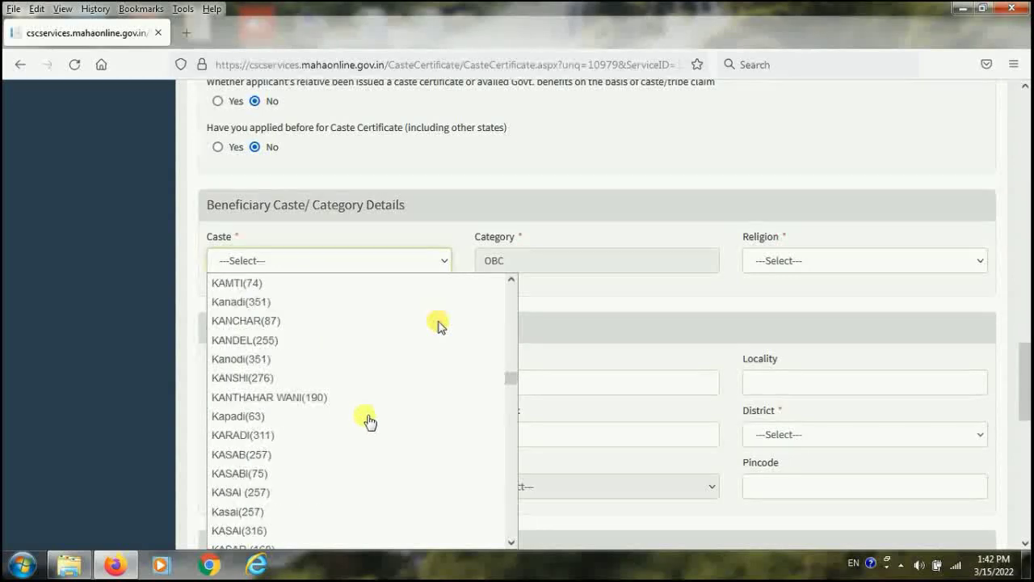
scroll(380, 380, down, 2)
click(386, 320)
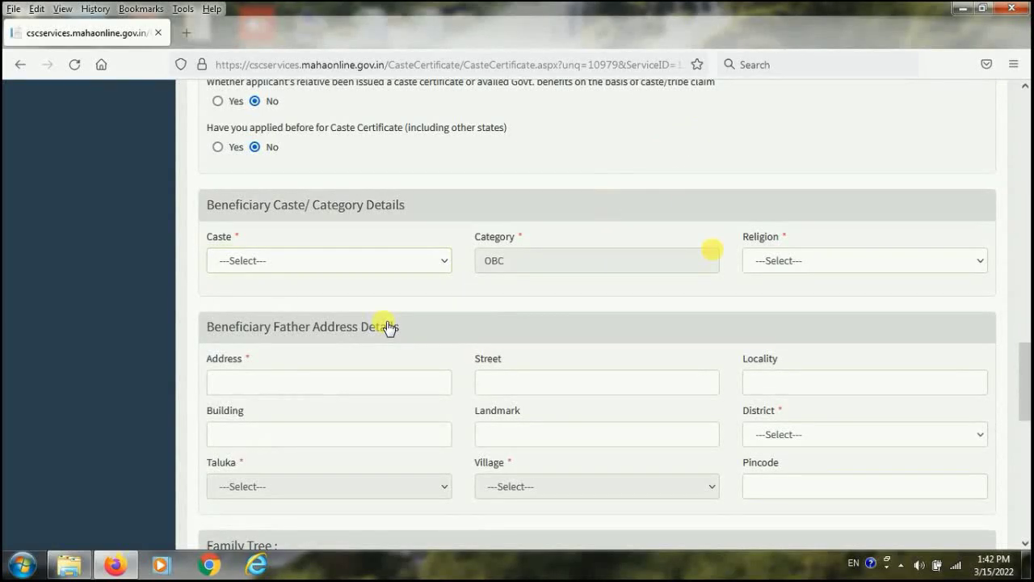
click(792, 260)
click(694, 299)
Review the rest of the form, from the father's address and family tree to the reason, affidavit and agreement details
scroll(800, 277, down, 3)
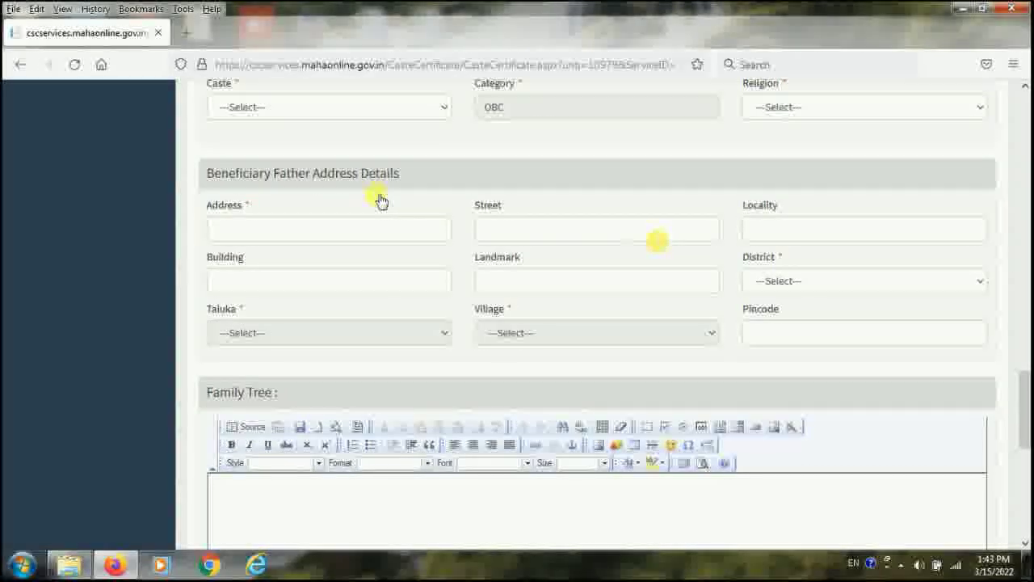
scroll(924, 401, down, 5)
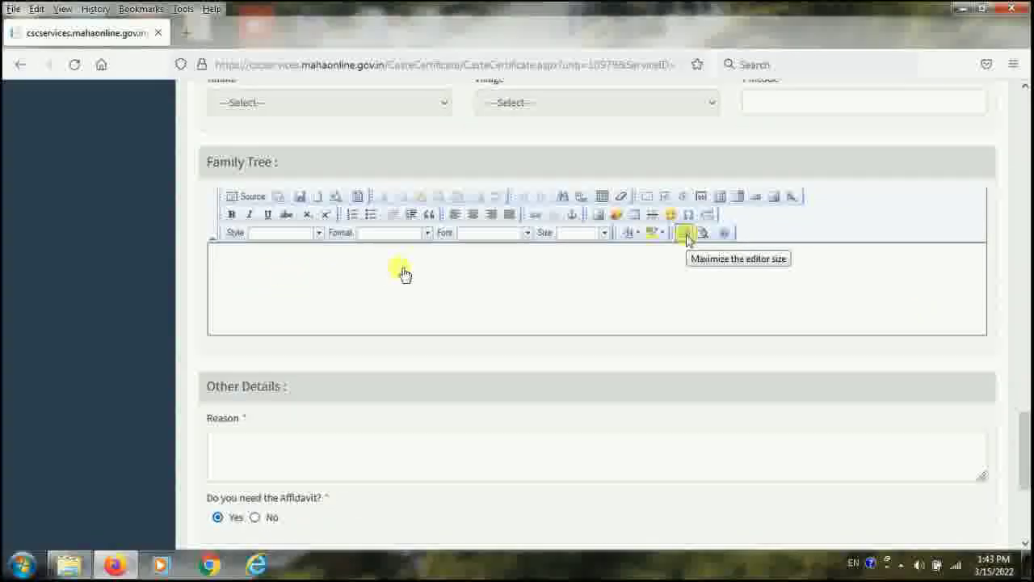
scroll(404, 273, down, 2)
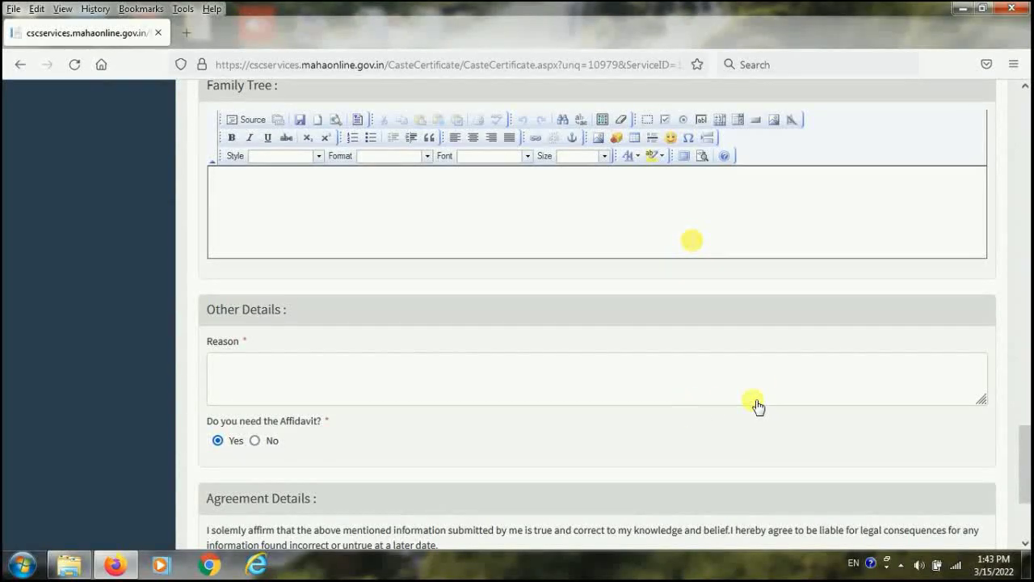
click(328, 385)
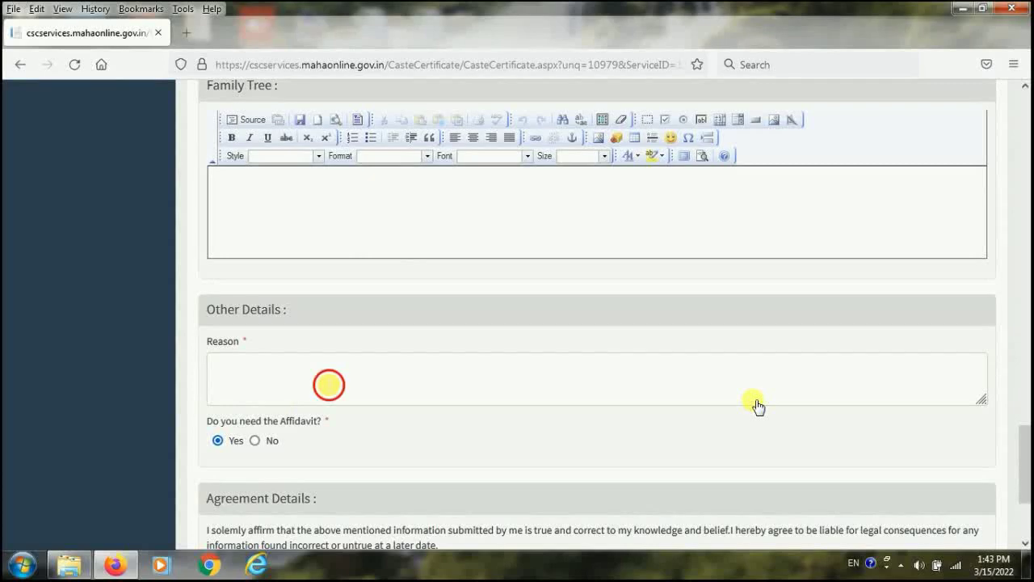
scroll(447, 353, down, 2)
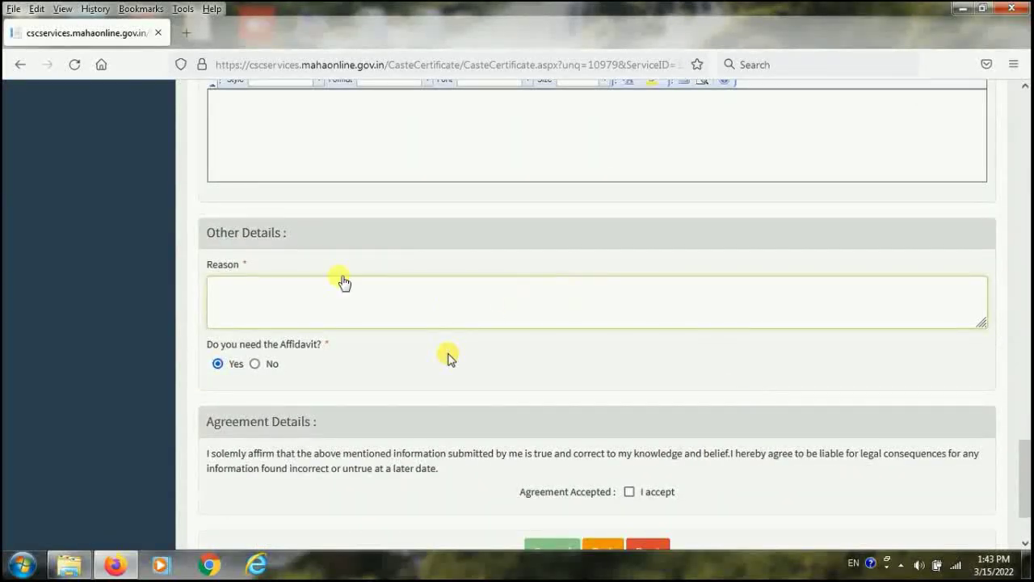
scroll(334, 303, down, 3)
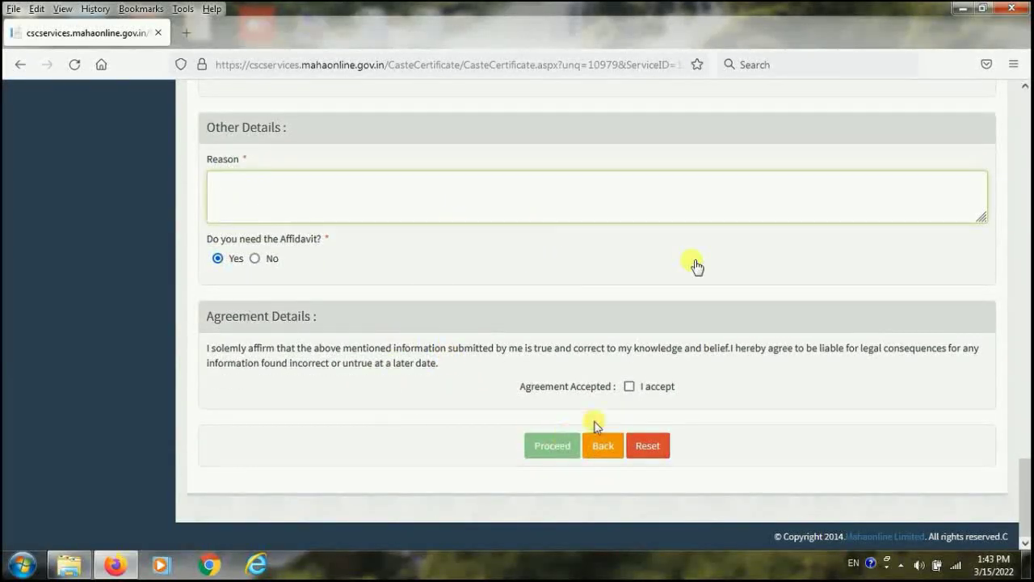